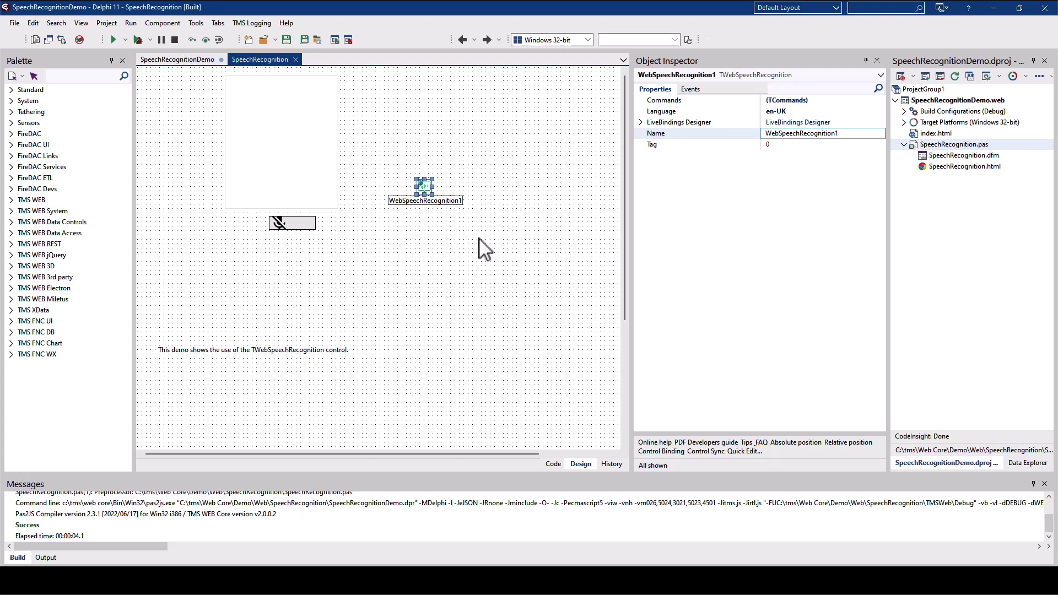
{"action": "left_click", "coordinate": [672, 112]}
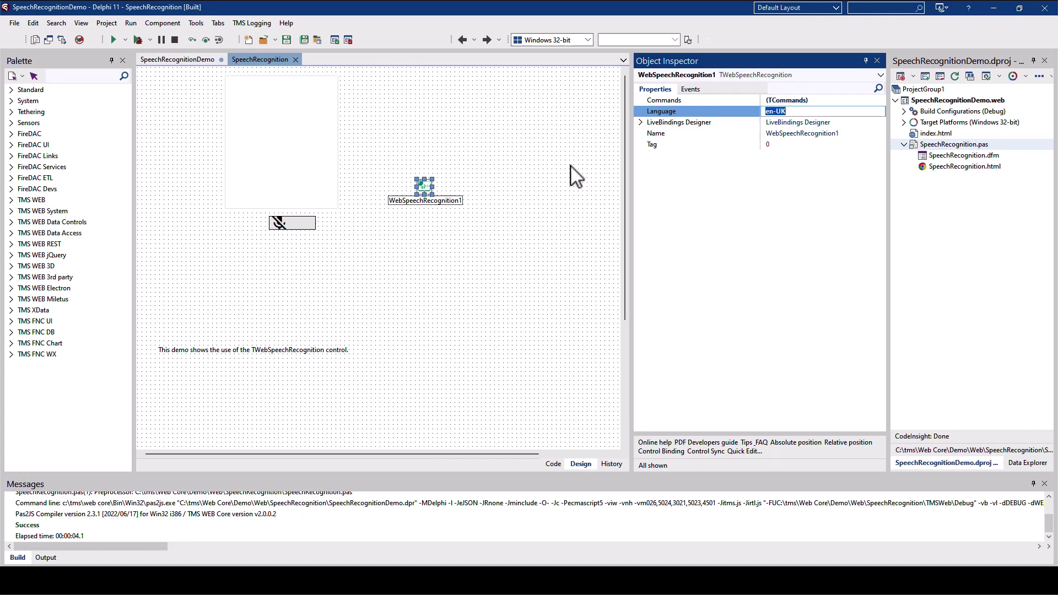
{"action": "left_click", "coordinate": [675, 103]}
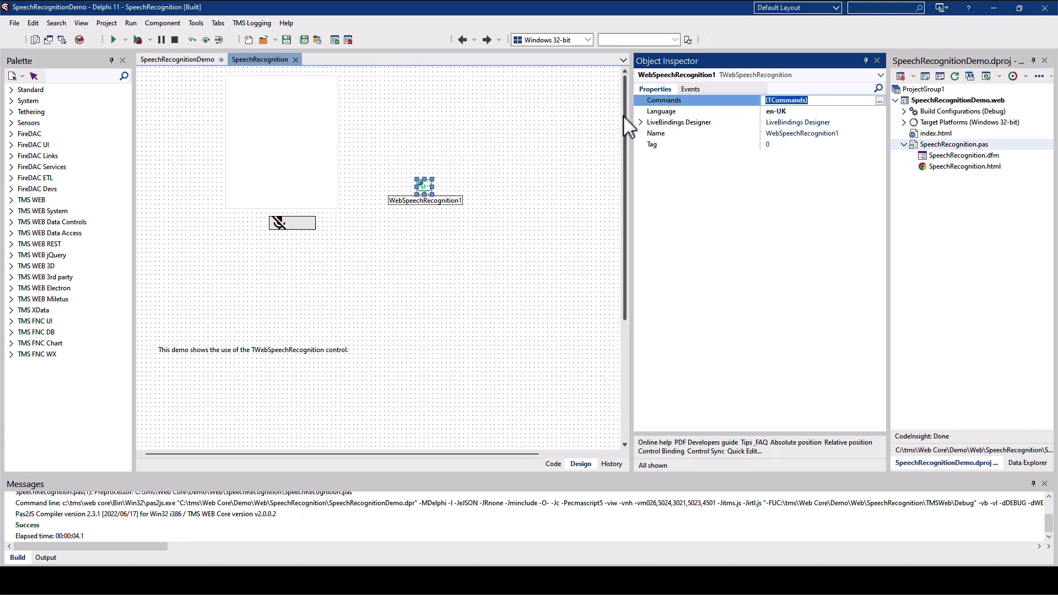
Step: Open and enlarge the Commands collection editor, then inspect command 0's 'Clear memo' phrase
{"action": "left_click", "coordinate": [881, 101]}
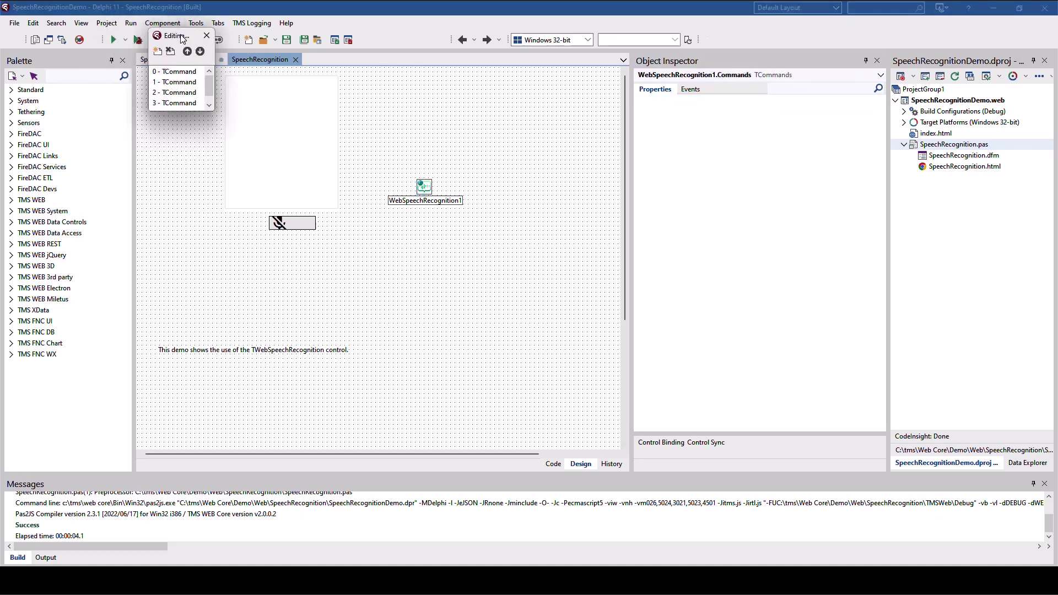
{"action": "left_click_drag", "start_coordinate": [552, 199], "coordinate": [582, 241]}
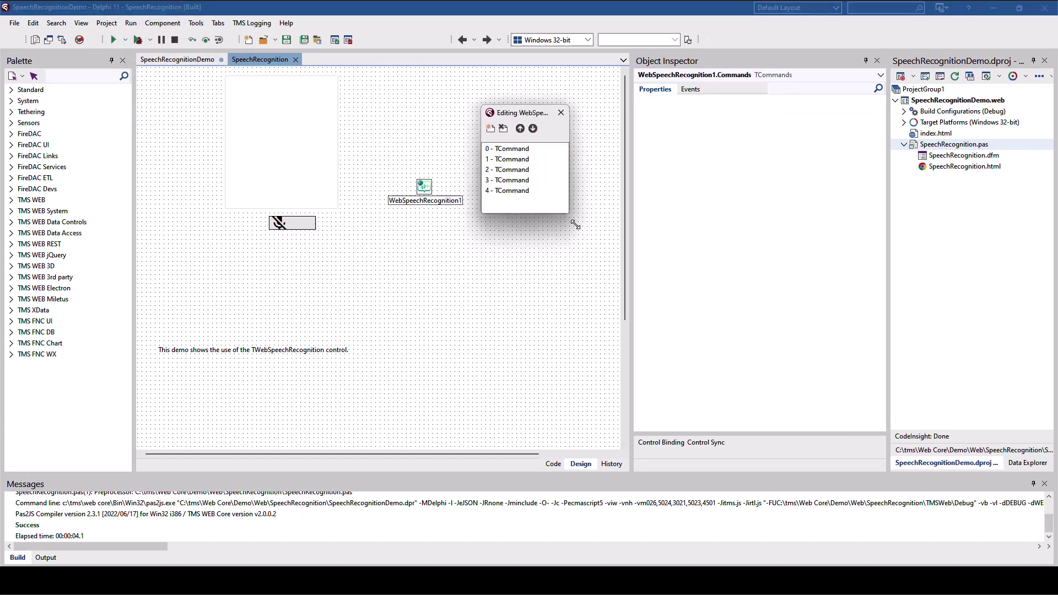
{"action": "left_click", "coordinate": [525, 152]}
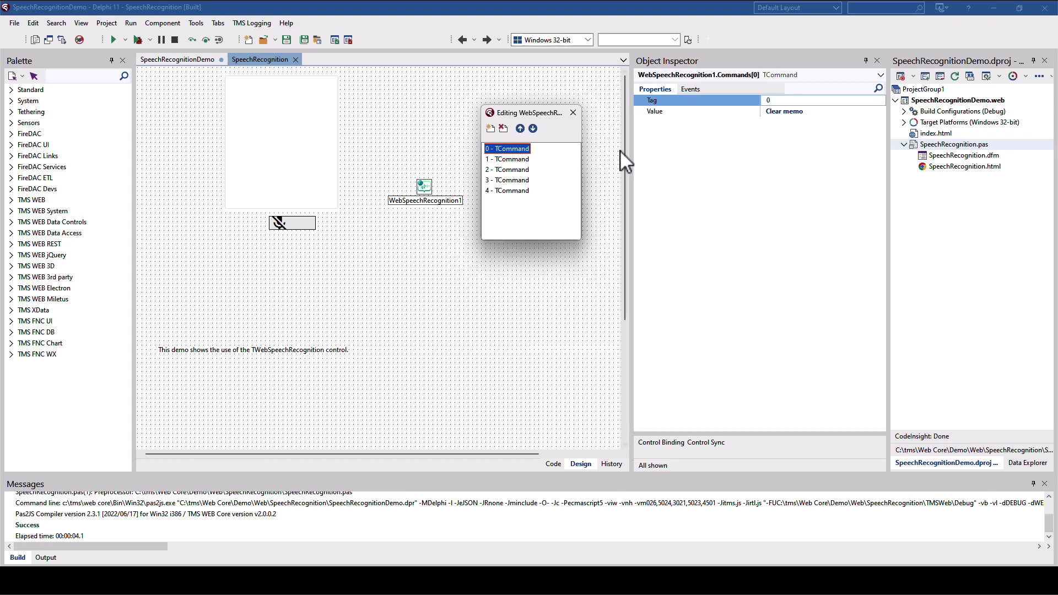
{"action": "left_click", "coordinate": [704, 111]}
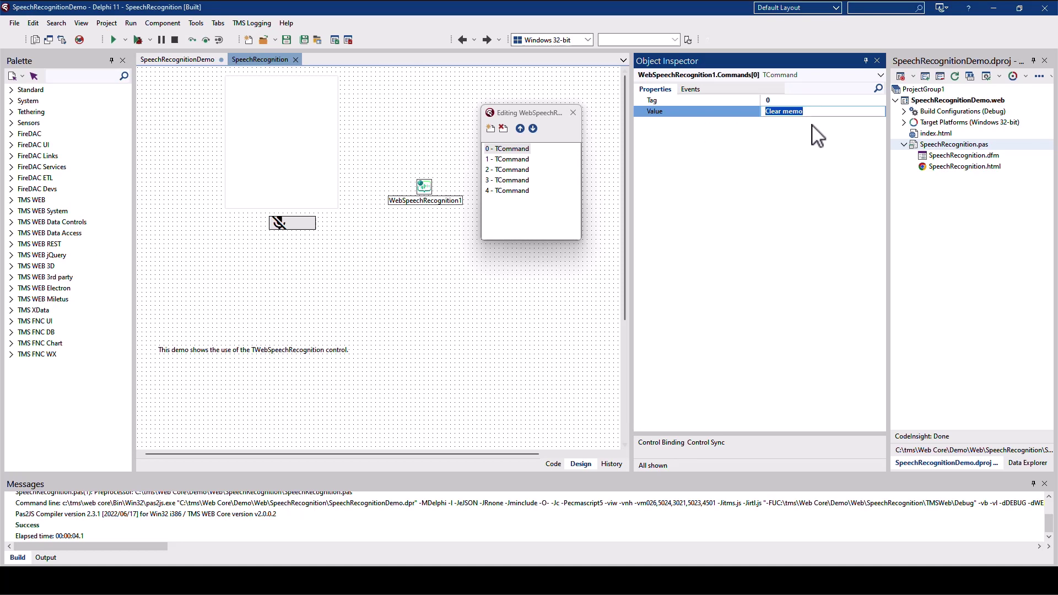
Step: Browse commands 1 and 2, then show the events for 'Delete (line) :Number'
{"action": "left_click", "coordinate": [510, 161]}
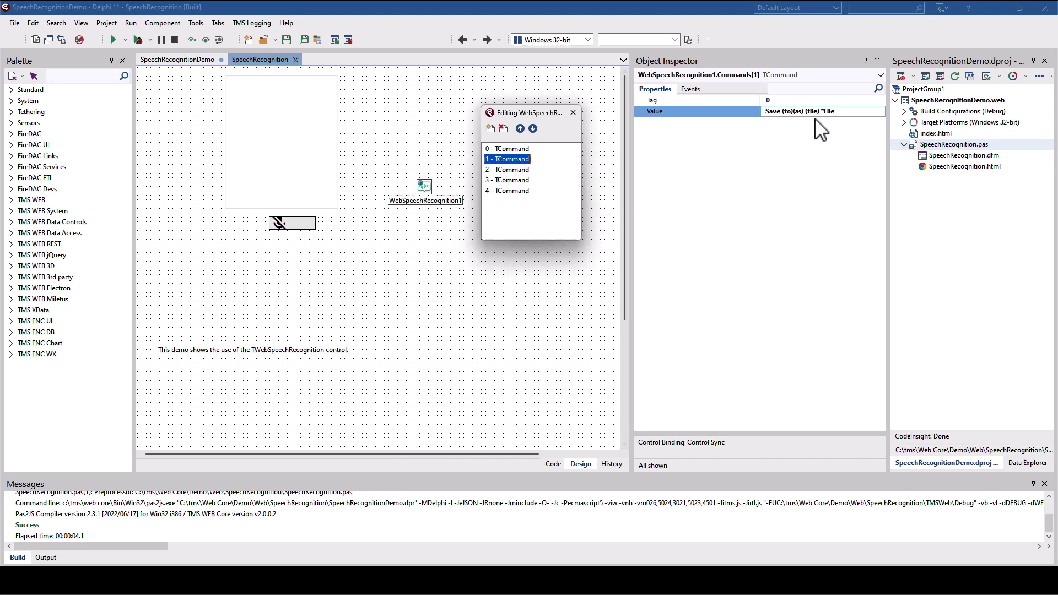
{"action": "key", "text": "Down"}
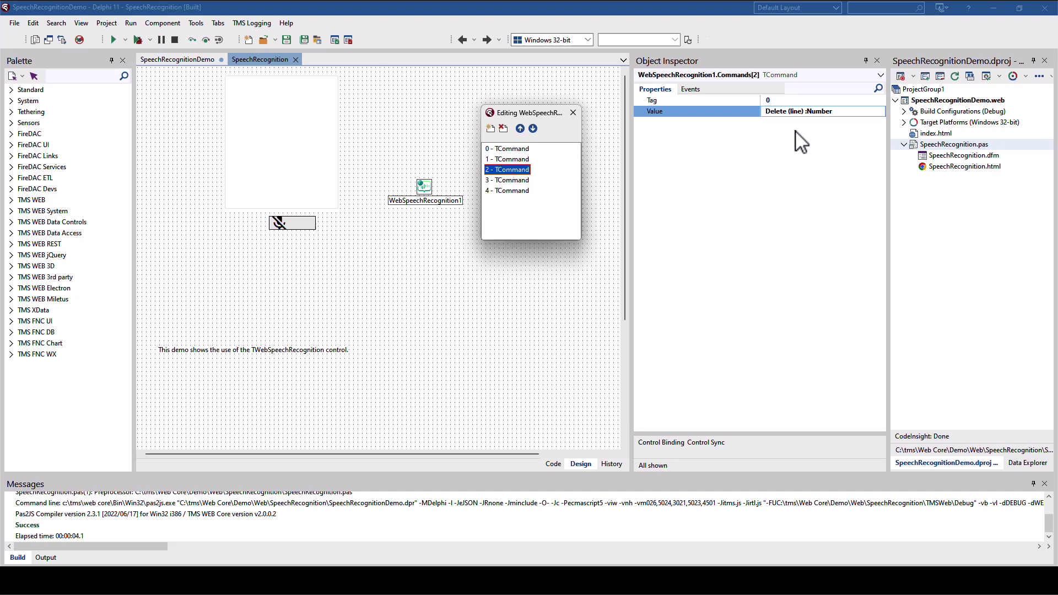
{"action": "left_click", "coordinate": [828, 118]}
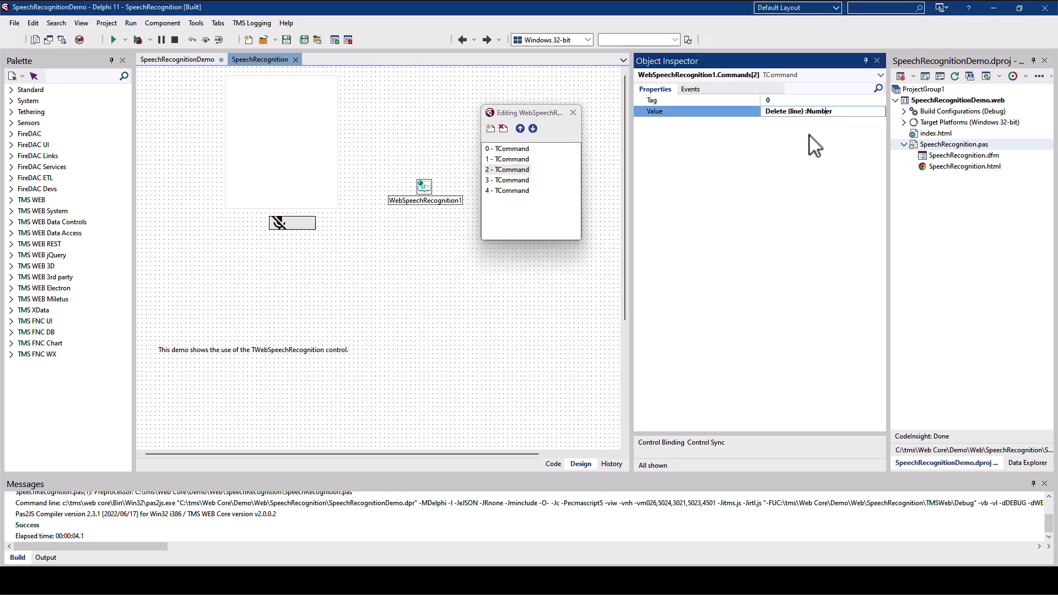
{"action": "left_click", "coordinate": [691, 91]}
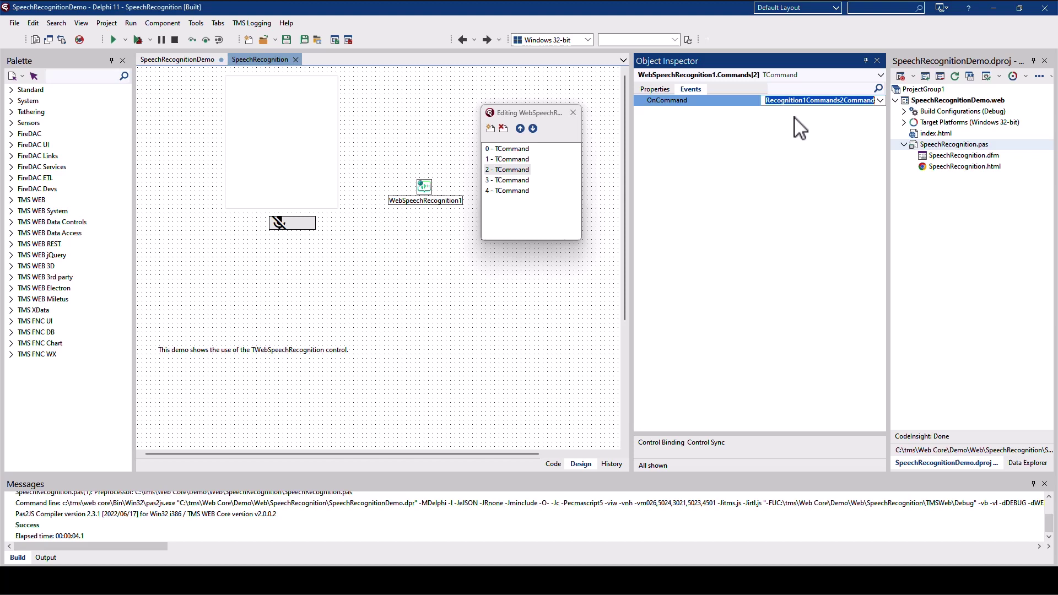
Step: Open the OnCommand handler and highlight its delete-line, save-to-file and clear-memo lines
{"action": "double_click", "coordinate": [818, 99]}
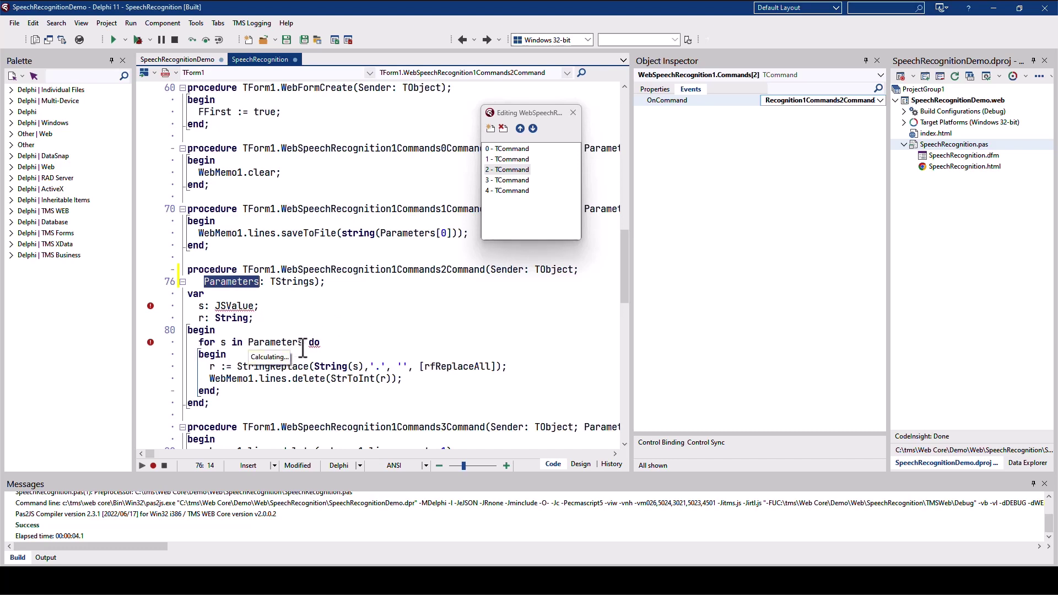
{"action": "left_click_drag", "start_coordinate": [405, 378], "coordinate": [210, 379]}
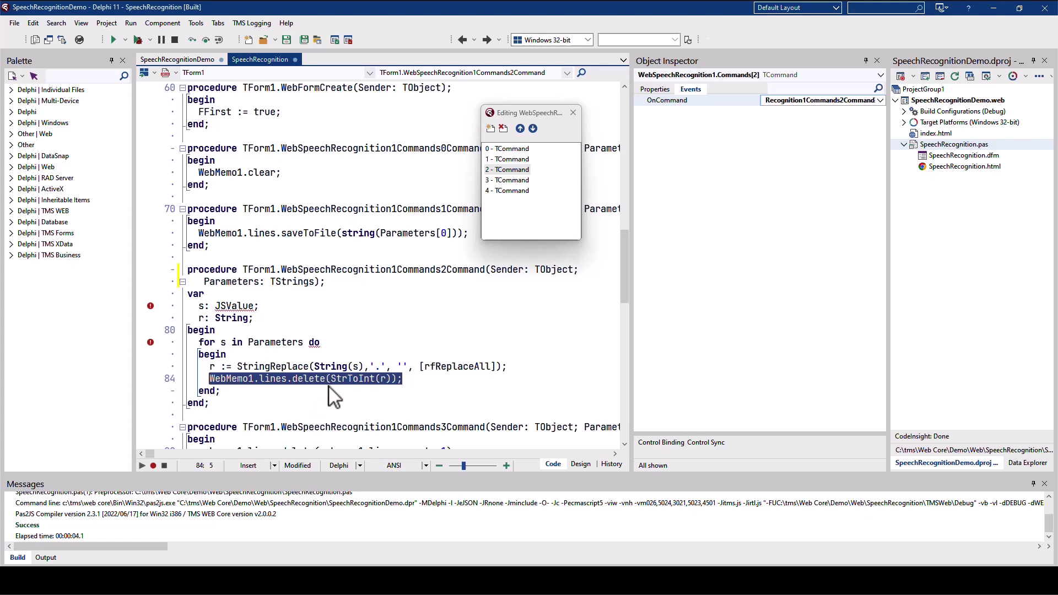
{"action": "scroll", "coordinate": [330, 393], "scroll_direction": "up", "scroll_amount": 3}
{"action": "scroll", "coordinate": [330, 392], "scroll_direction": "up", "scroll_amount": 1}
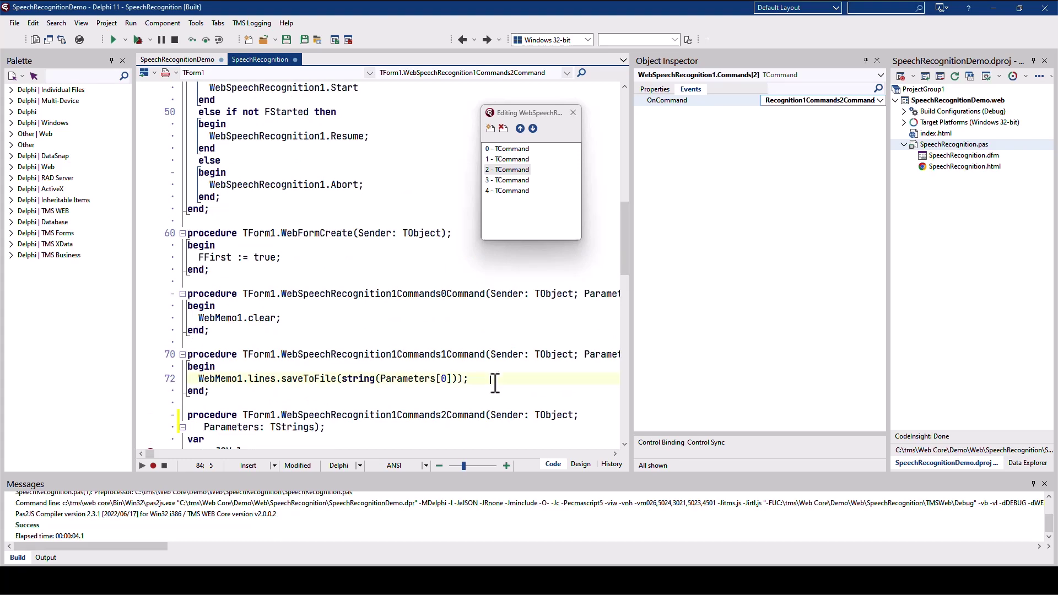
{"action": "left_click_drag", "start_coordinate": [495, 382], "coordinate": [208, 381]}
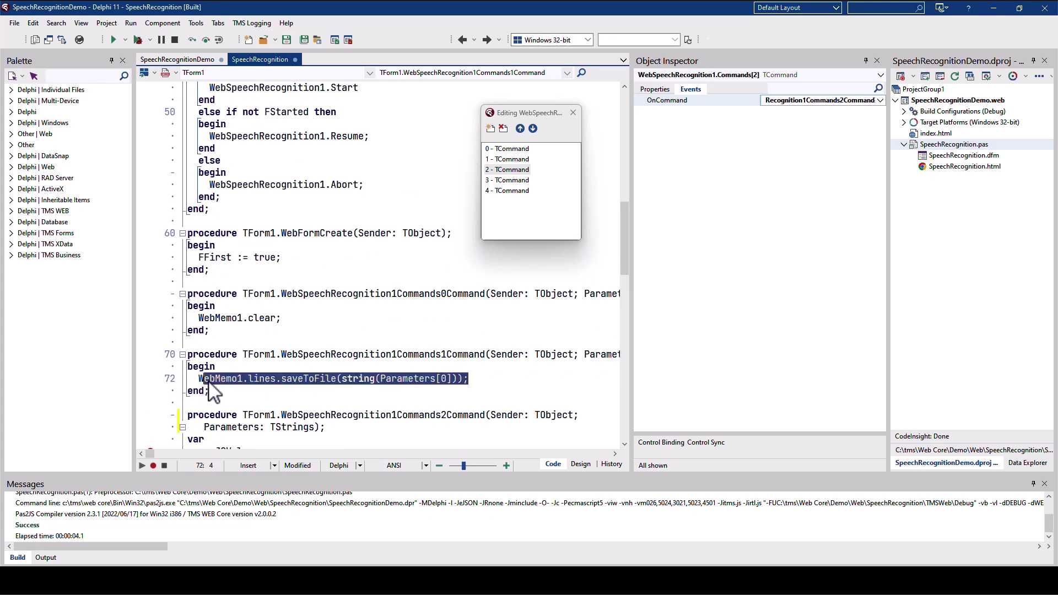
{"action": "scroll", "coordinate": [213, 388], "scroll_direction": "up", "scroll_amount": 2}
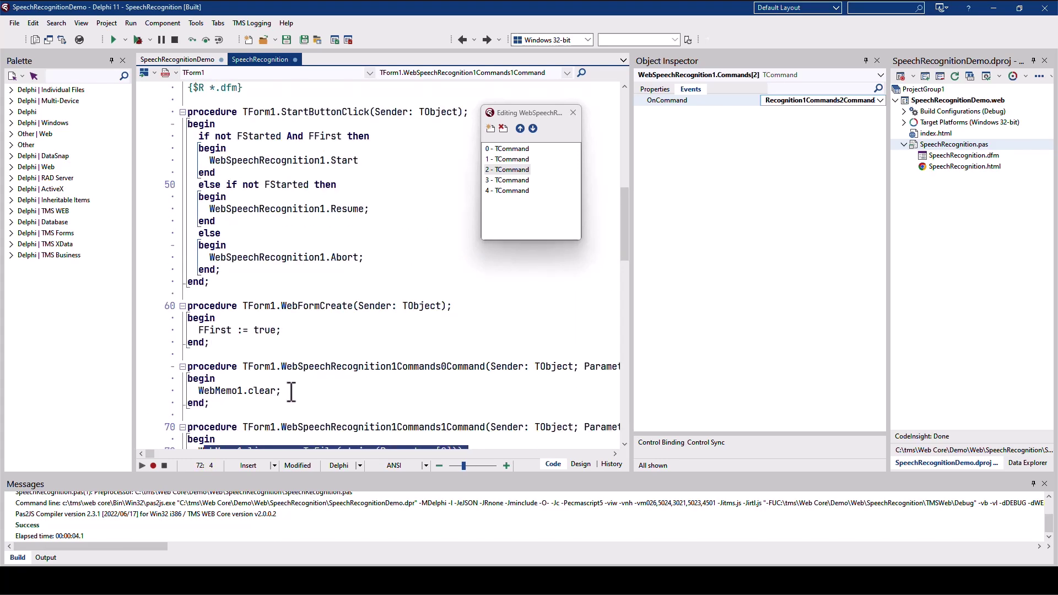
{"action": "left_click_drag", "start_coordinate": [291, 392], "coordinate": [198, 392]}
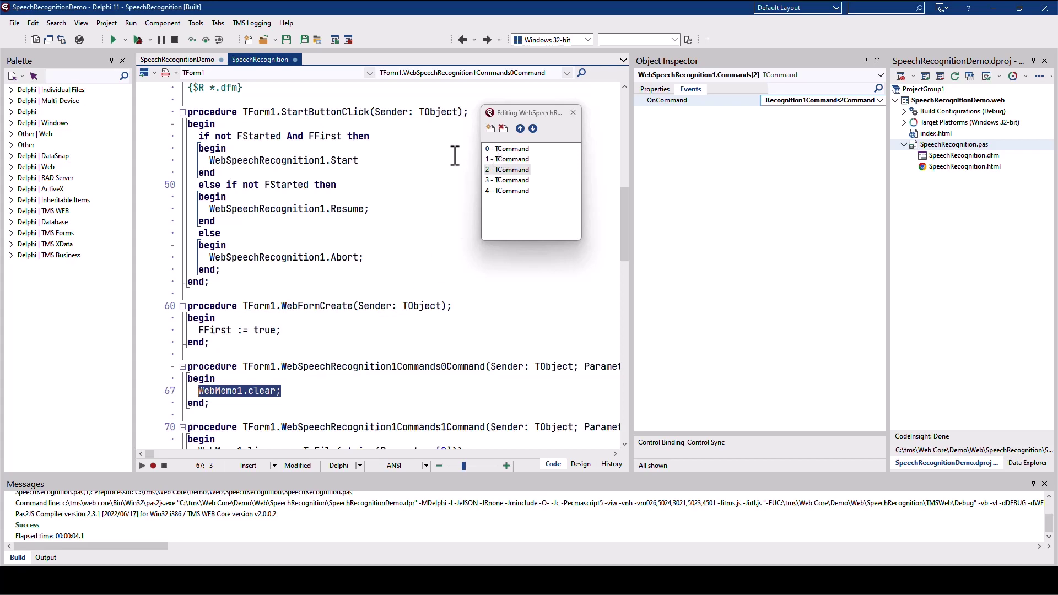
{"action": "left_click", "coordinate": [576, 118]}
{"action": "left_click", "coordinate": [448, 189]}
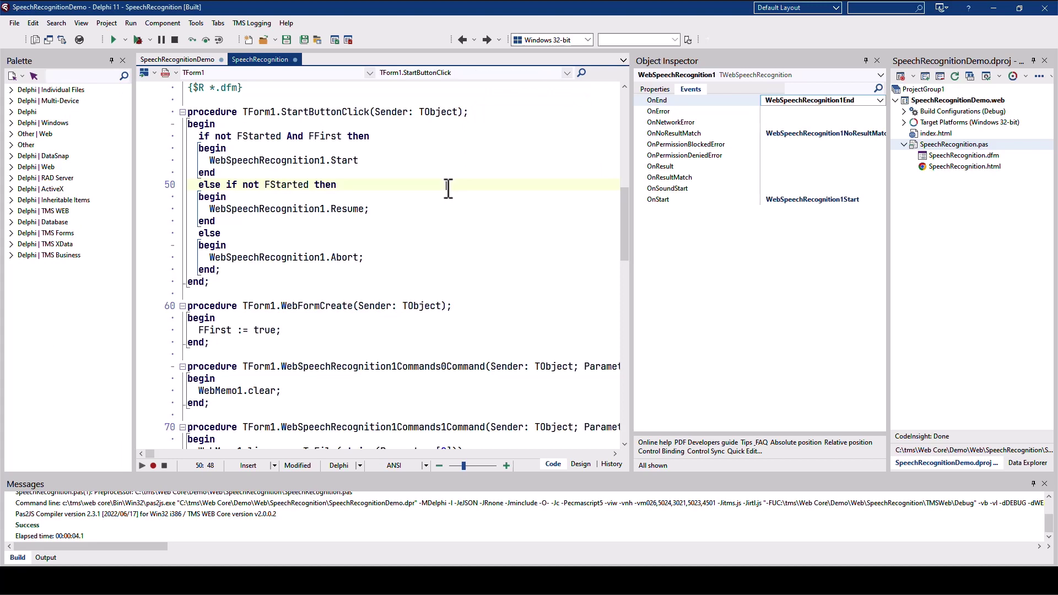
{"action": "key", "text": "F12"}
{"action": "left_click", "coordinate": [309, 224]}
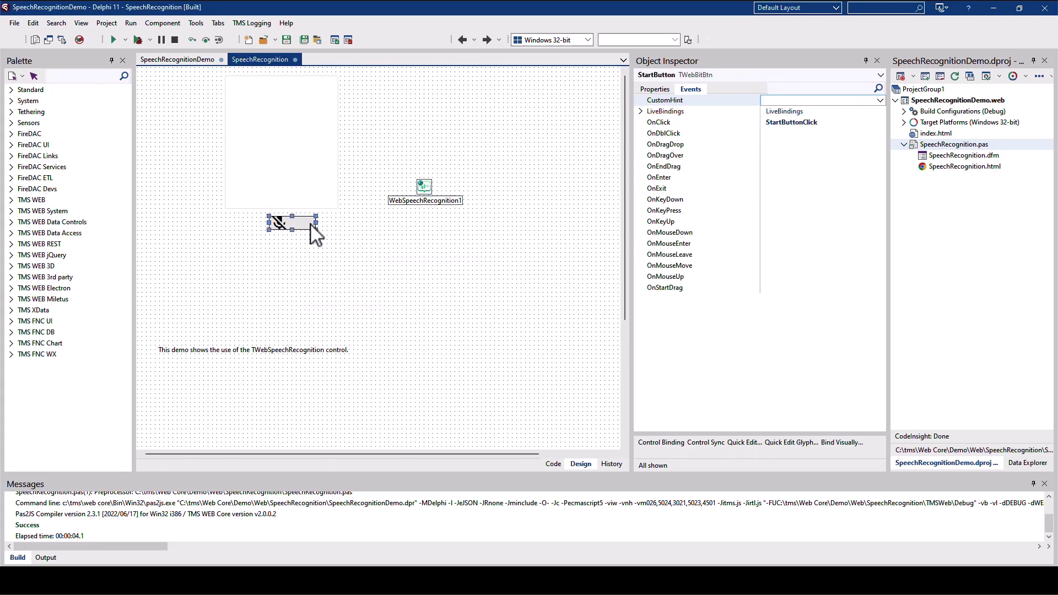
{"action": "double_click", "coordinate": [312, 223]}
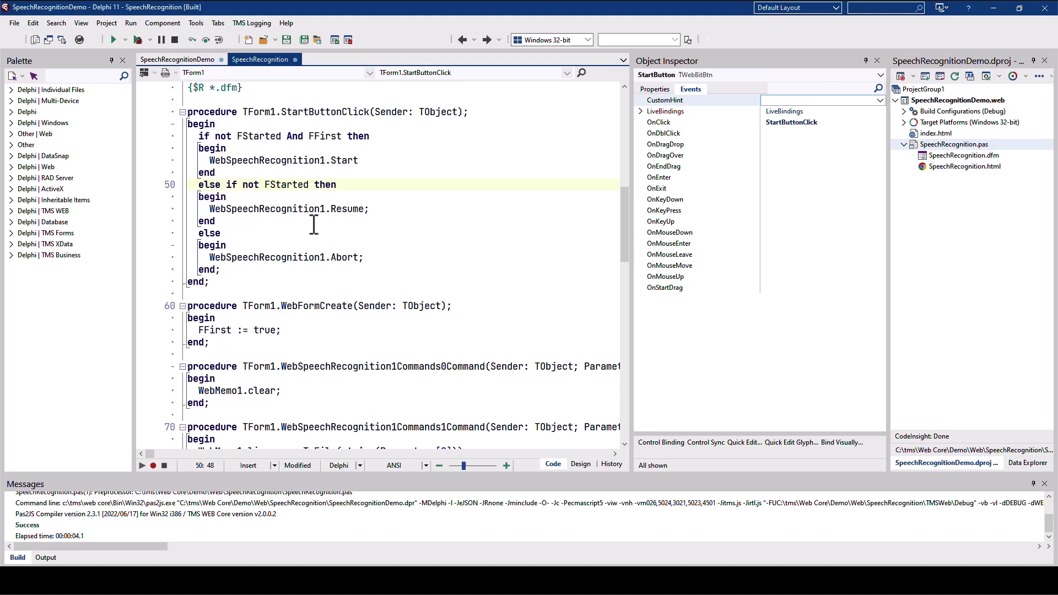
{"action": "double_click", "coordinate": [354, 160]}
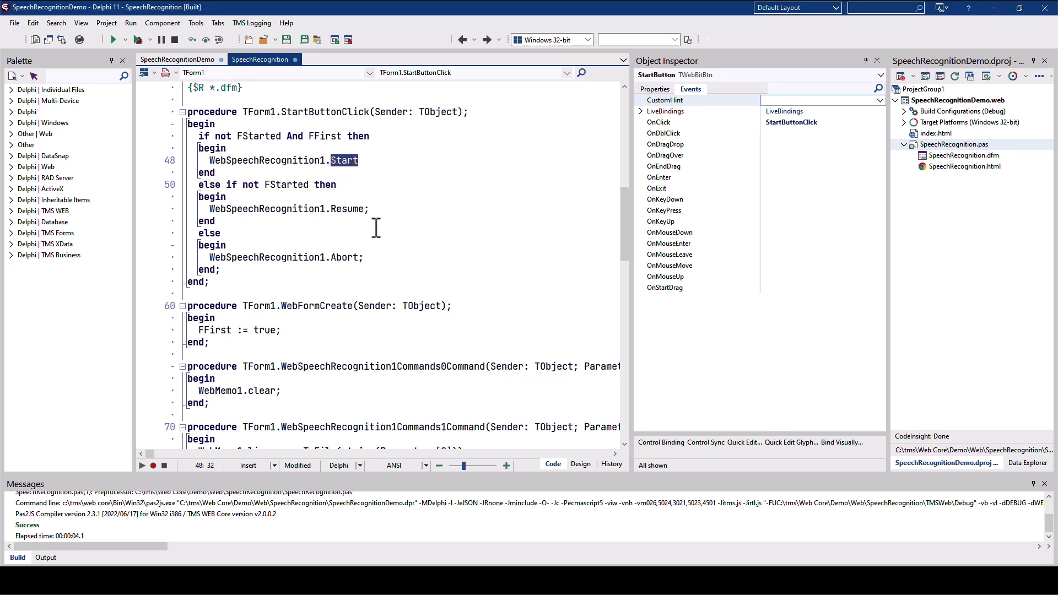
{"action": "double_click", "coordinate": [352, 210]}
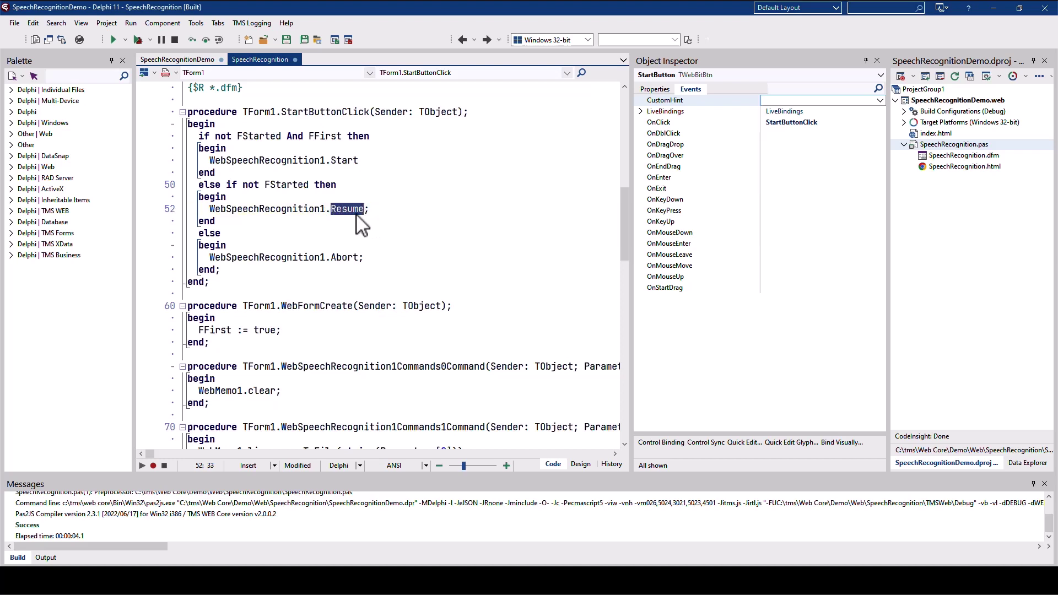
{"action": "double_click", "coordinate": [345, 258]}
{"action": "scroll", "coordinate": [425, 281], "scroll_direction": "up", "scroll_amount": 2}
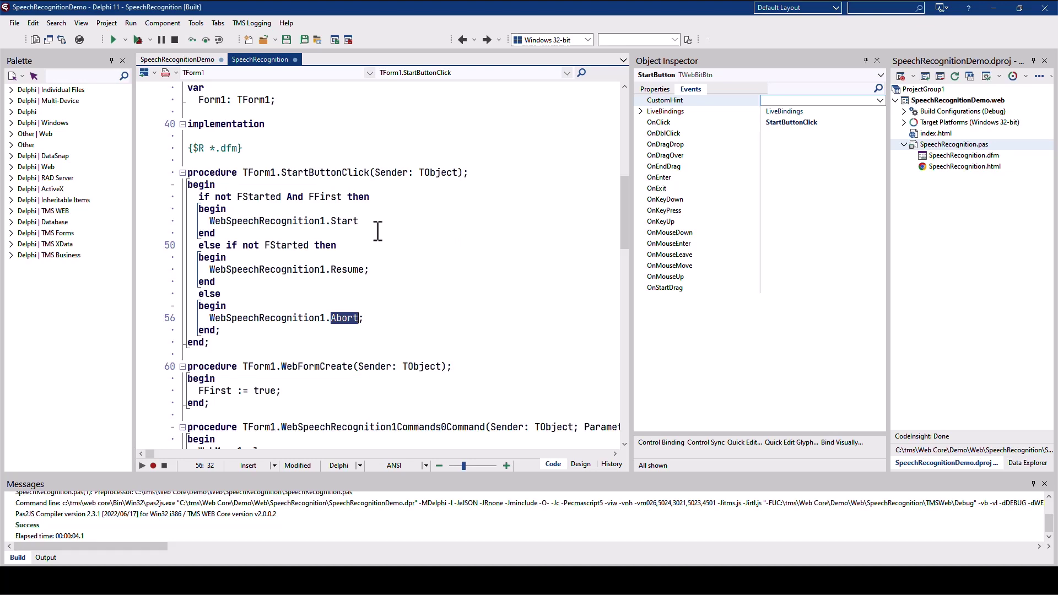
{"action": "double_click", "coordinate": [344, 221]}
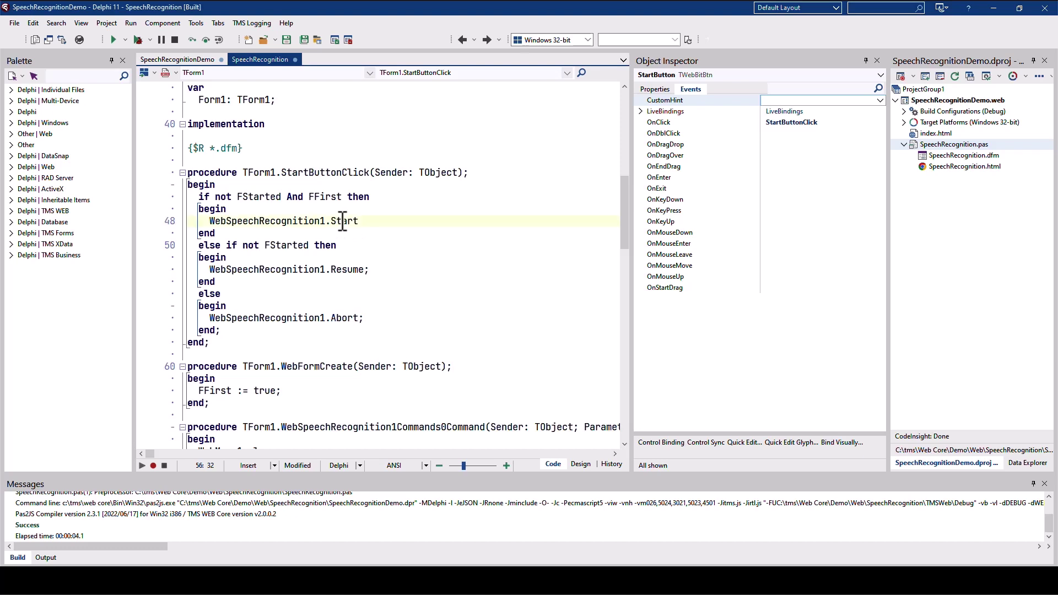
{"action": "double_click", "coordinate": [358, 270]}
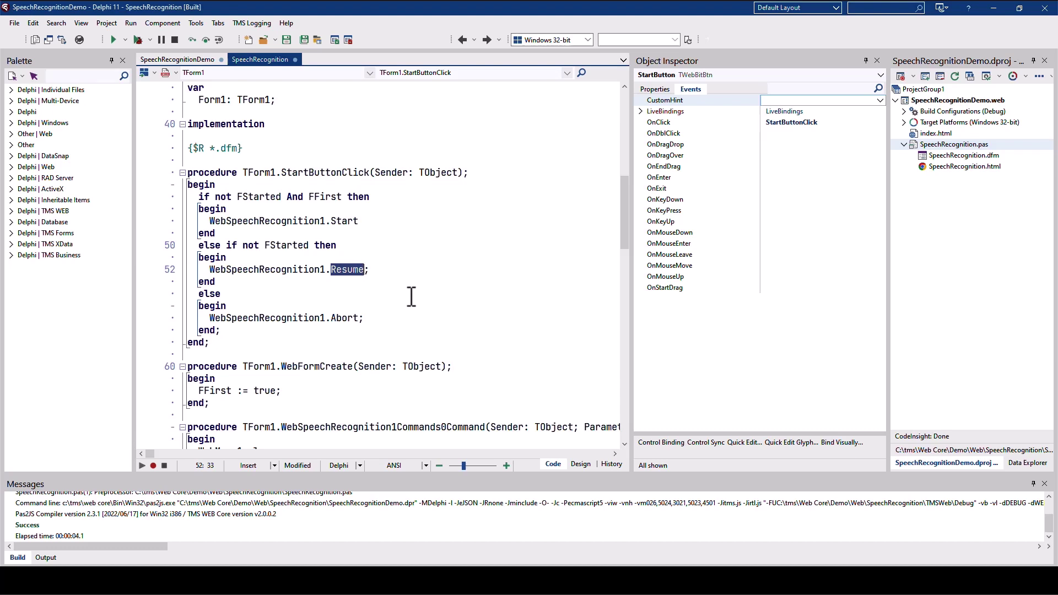
{"action": "double_click", "coordinate": [347, 319]}
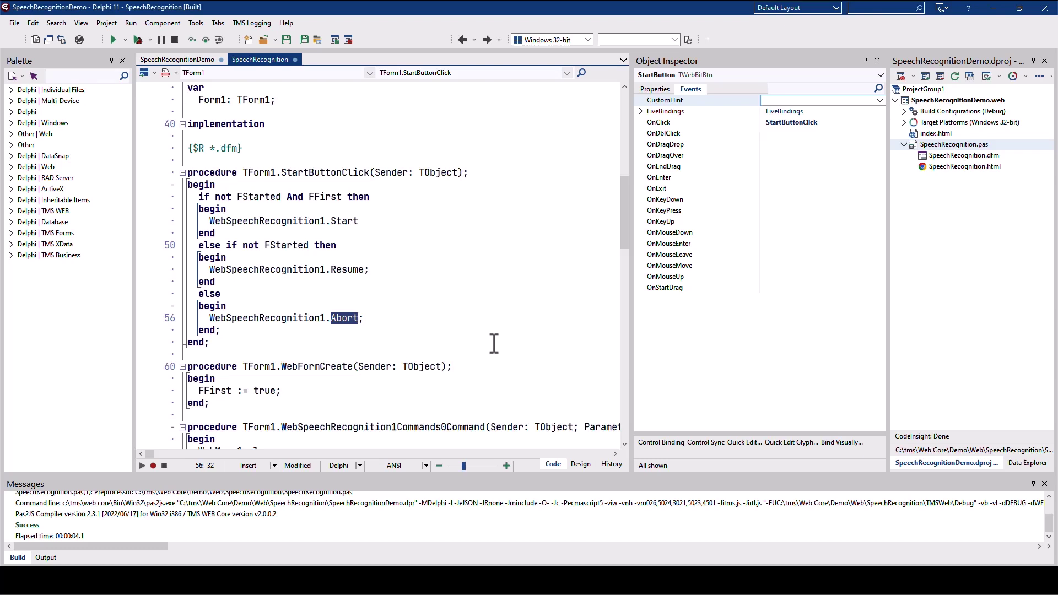